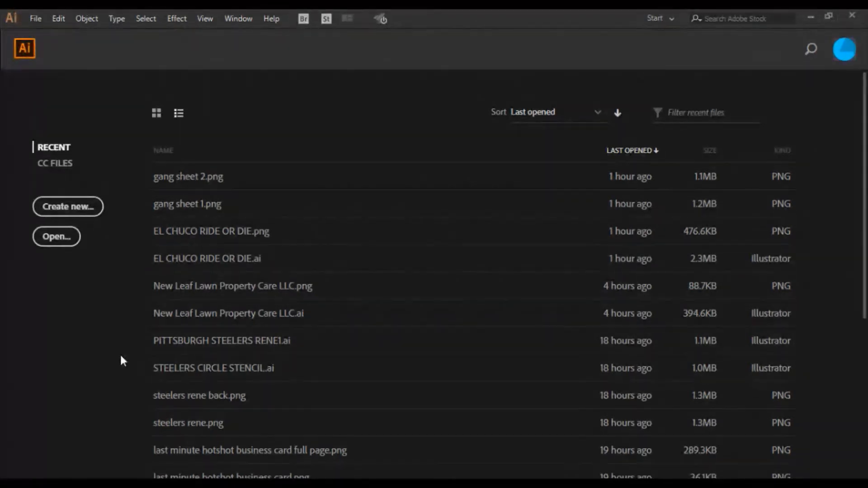
- Create a new document with one 16 x 10.5 in landscape artboard
{"action": "key", "text": "ctrl+n"}
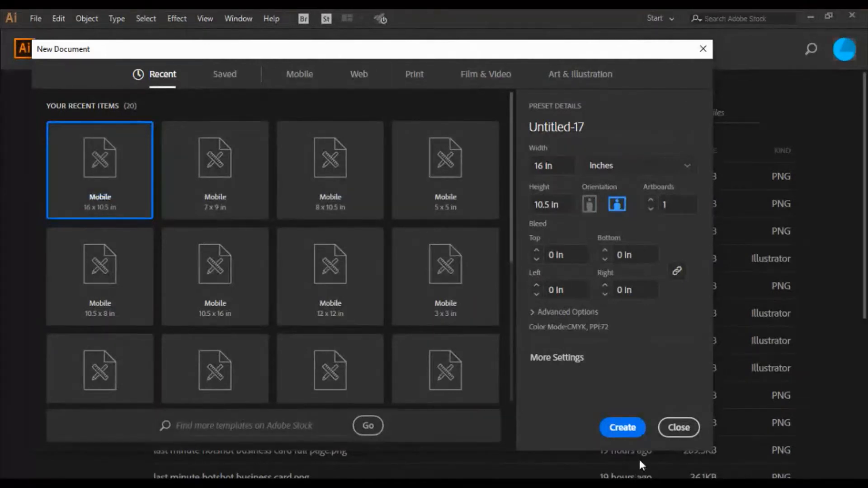
{"action": "left_click", "coordinate": [623, 427]}
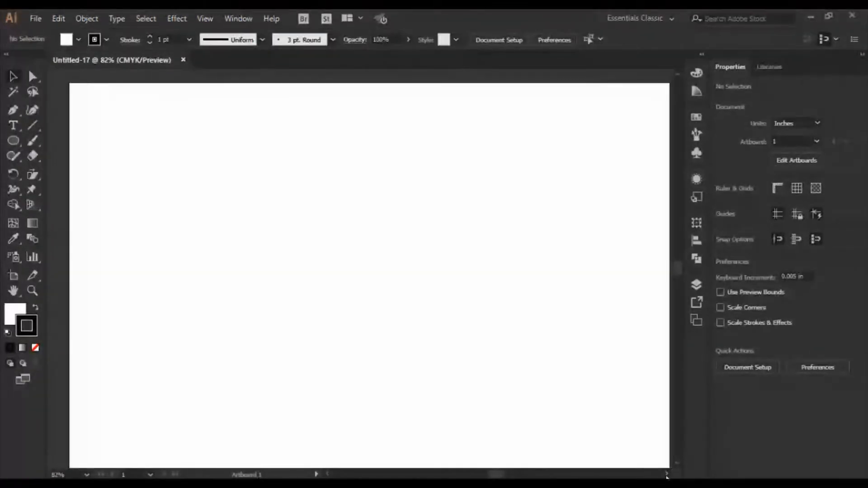
{"action": "left_click", "coordinate": [328, 474]}
{"action": "left_click", "coordinate": [327, 474]}
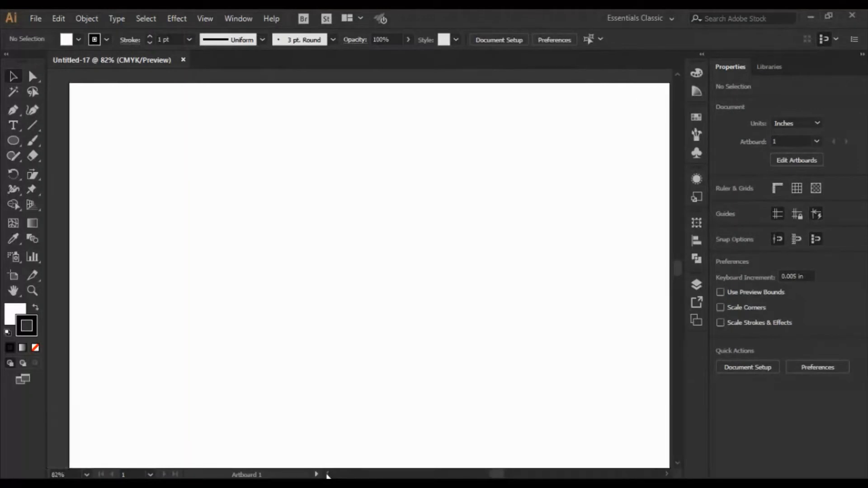
- Place the EL CHUCO RIDE OR DIE image as a linked file and move it to the artboard's top-left corner
{"action": "left_click", "coordinate": [35, 19]}
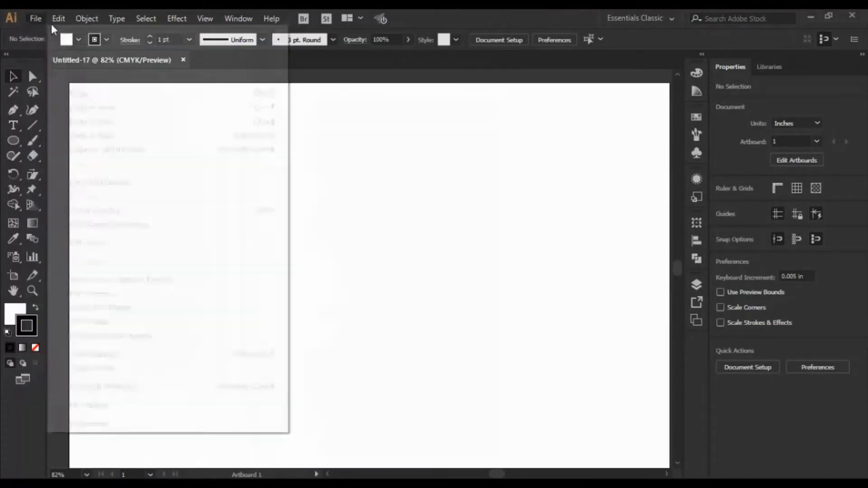
{"action": "left_click", "coordinate": [76, 226]}
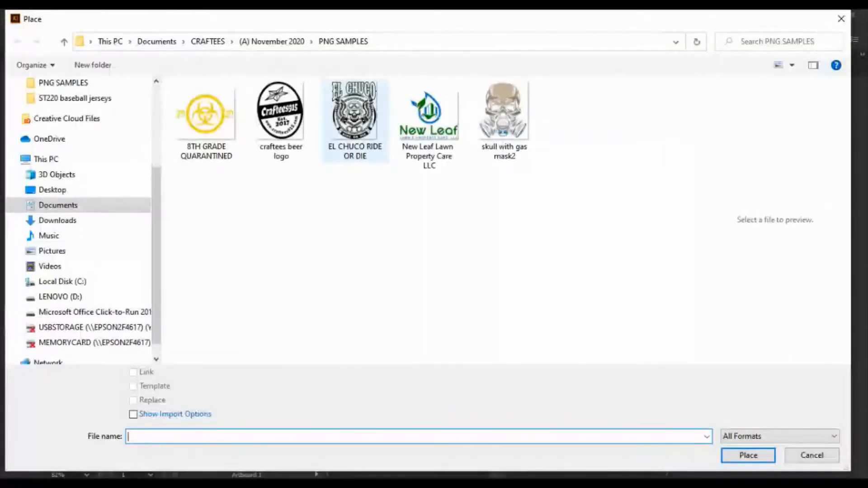
{"action": "left_click", "coordinate": [355, 120]}
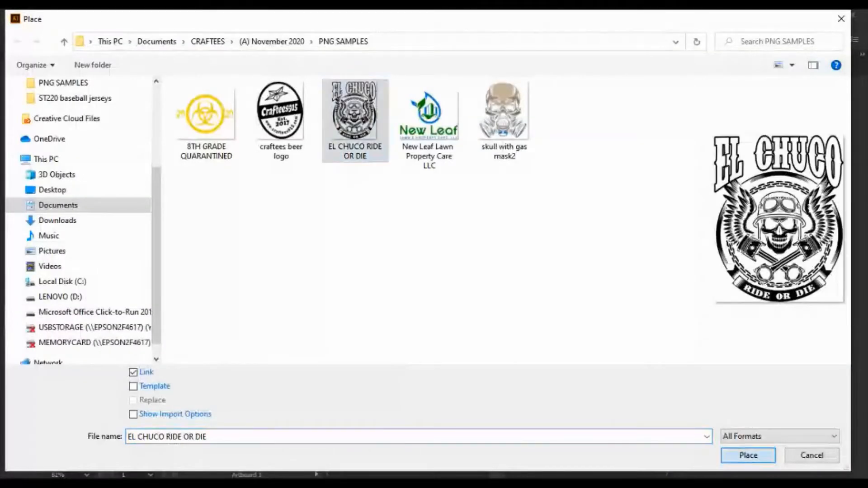
{"action": "left_click", "coordinate": [749, 456]}
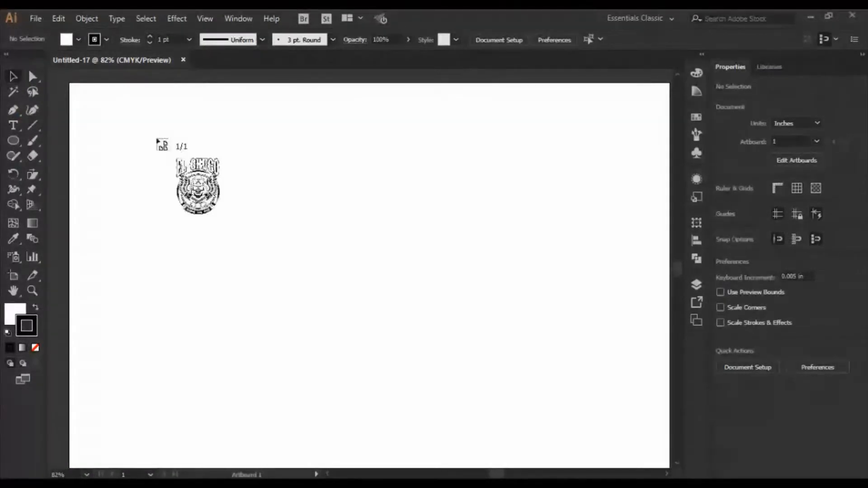
{"action": "left_click", "coordinate": [156, 139]}
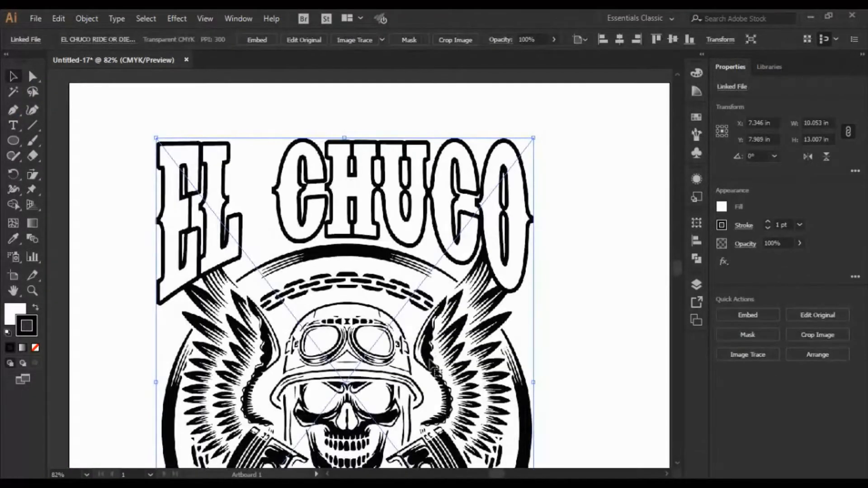
{"action": "left_click_drag", "start_coordinate": [418, 369], "coordinate": [343, 319]}
- Scale the EL CHUCO image proportionally to about 7.9 x 10.2 in so it fits the artboard height, and deselect it
{"action": "scroll", "coordinate": [499, 355], "scroll_direction": "down", "scroll_amount": 3}
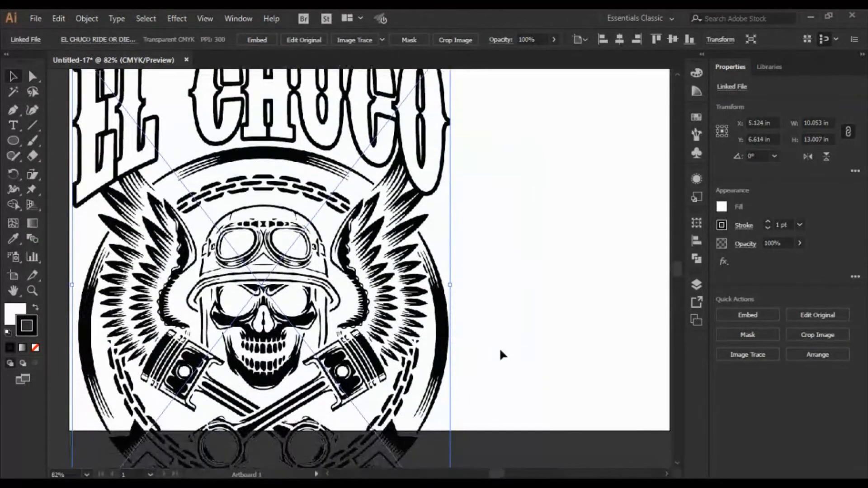
{"action": "scroll", "coordinate": [500, 355], "scroll_direction": "down", "scroll_amount": 1}
{"action": "scroll", "coordinate": [504, 355], "scroll_direction": "down", "scroll_amount": 1}
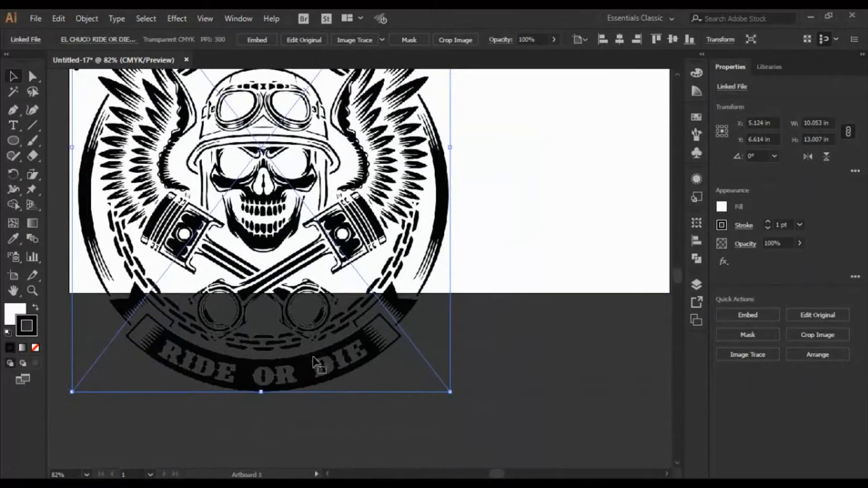
{"action": "scroll", "coordinate": [479, 302], "scroll_direction": "up", "scroll_amount": 7}
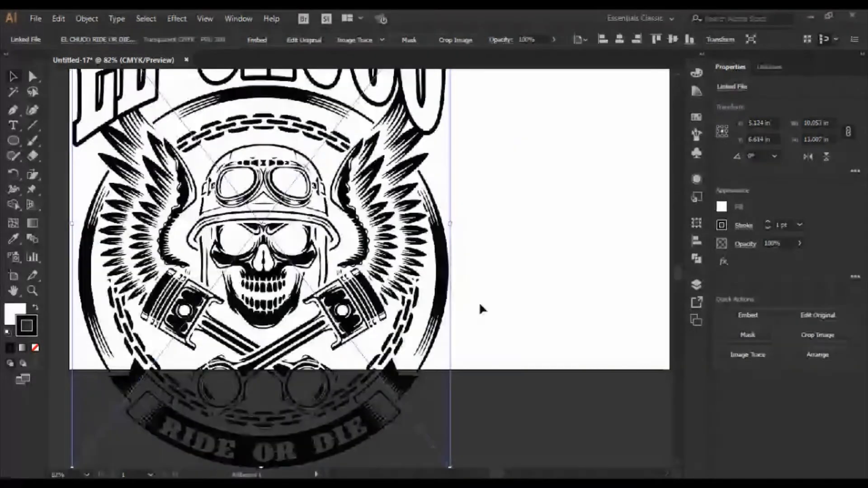
{"action": "scroll", "coordinate": [537, 274], "scroll_direction": "down", "scroll_amount": 8}
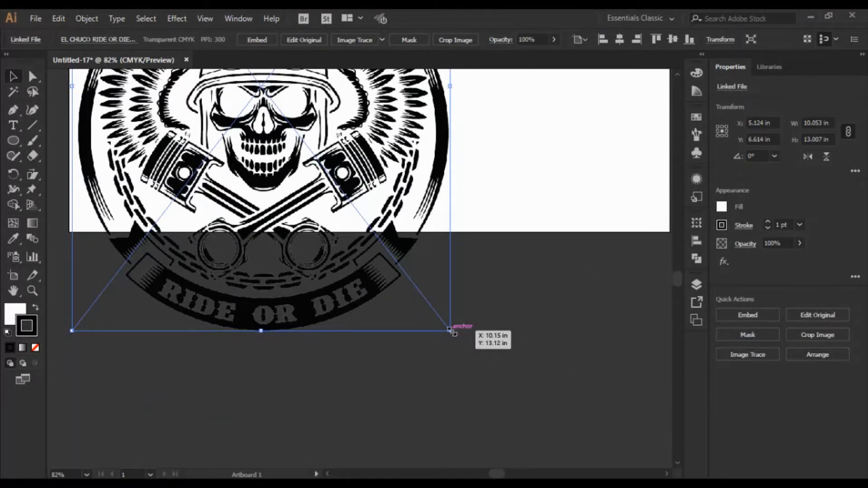
{"action": "left_click_drag", "start_coordinate": [450, 329], "coordinate": [423, 277]}
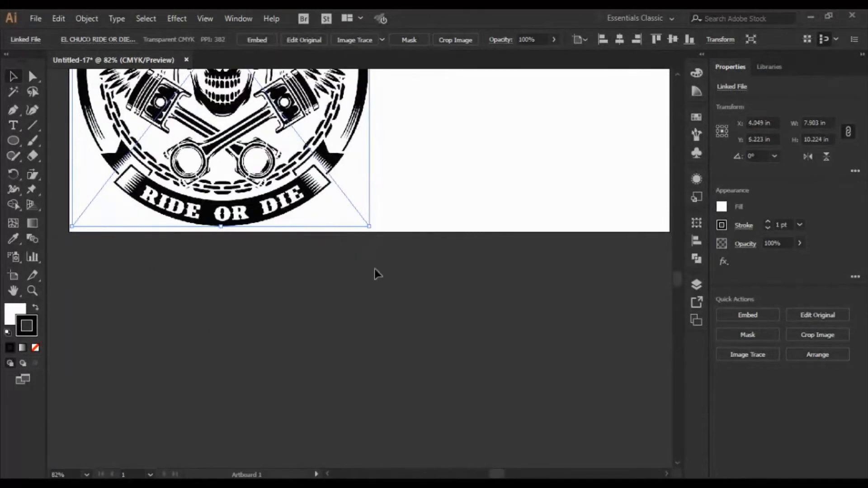
{"action": "scroll", "coordinate": [438, 354], "scroll_direction": "up", "scroll_amount": 5}
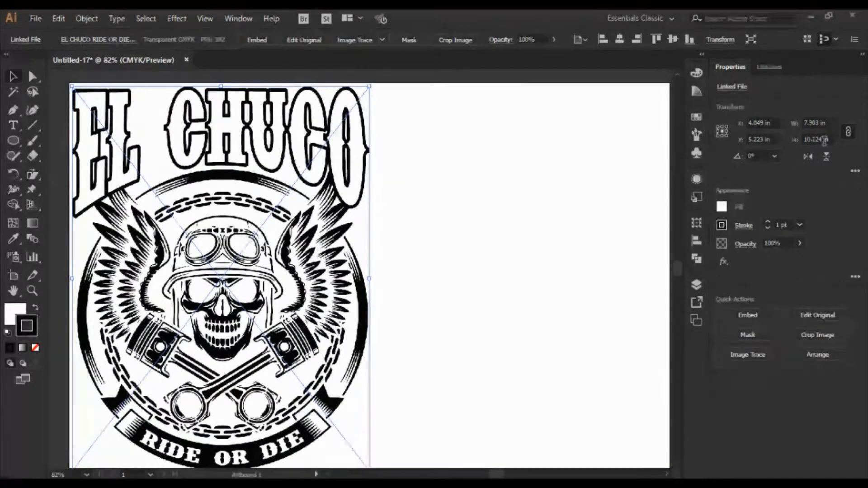
{"action": "left_click", "coordinate": [487, 333]}
{"action": "scroll", "coordinate": [399, 200], "scroll_direction": "down", "scroll_amount": 1}
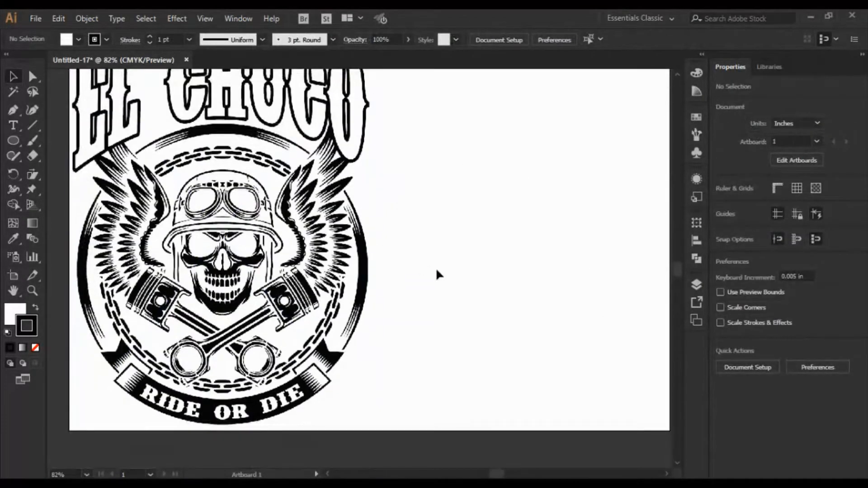
{"action": "scroll", "coordinate": [396, 259], "scroll_direction": "up", "scroll_amount": 1}
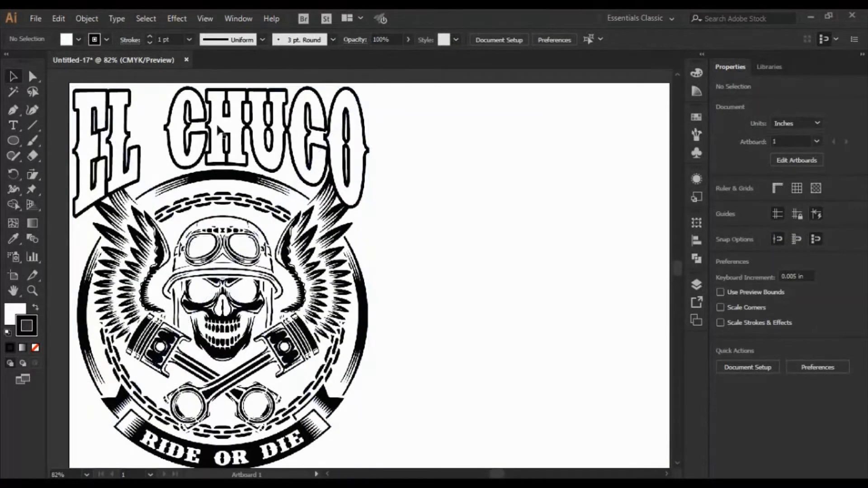
- Place the New Leaf Lawn Property Care LLC logo, about 3.7 x 3.1 in, near the artboard's top edge, right of the EL CHUCO design
{"action": "left_click", "coordinate": [40, 20]}
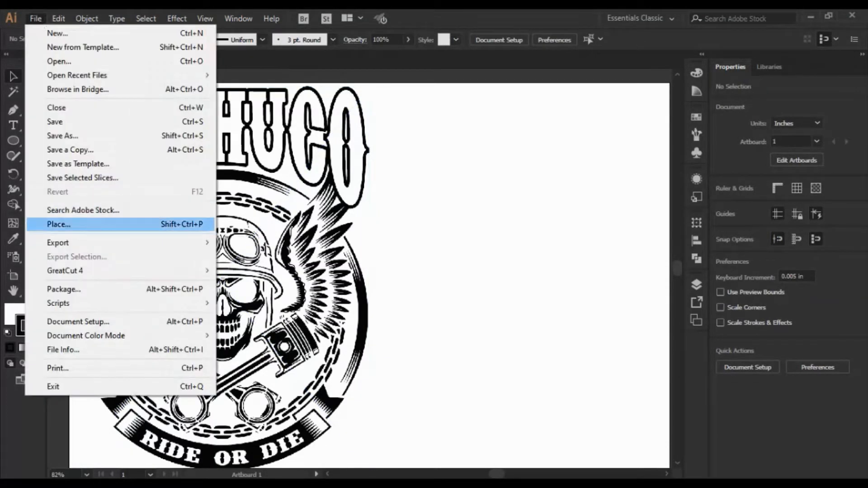
{"action": "left_click", "coordinate": [59, 224]}
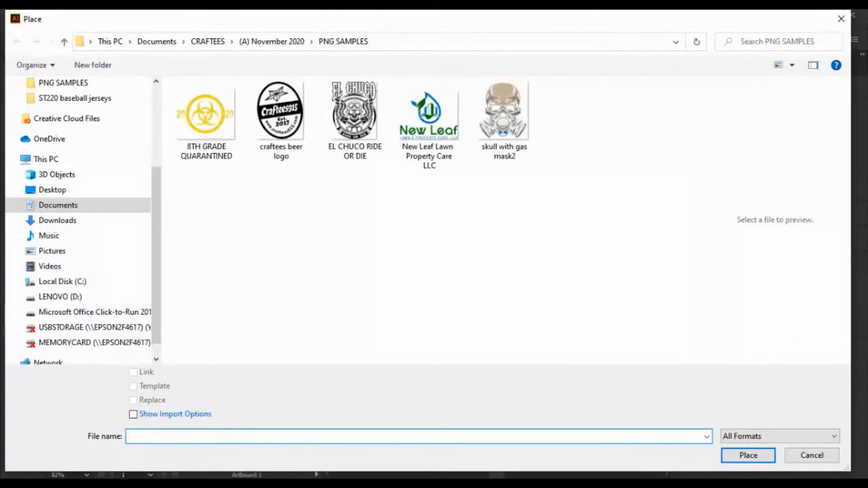
{"action": "left_click", "coordinate": [430, 126]}
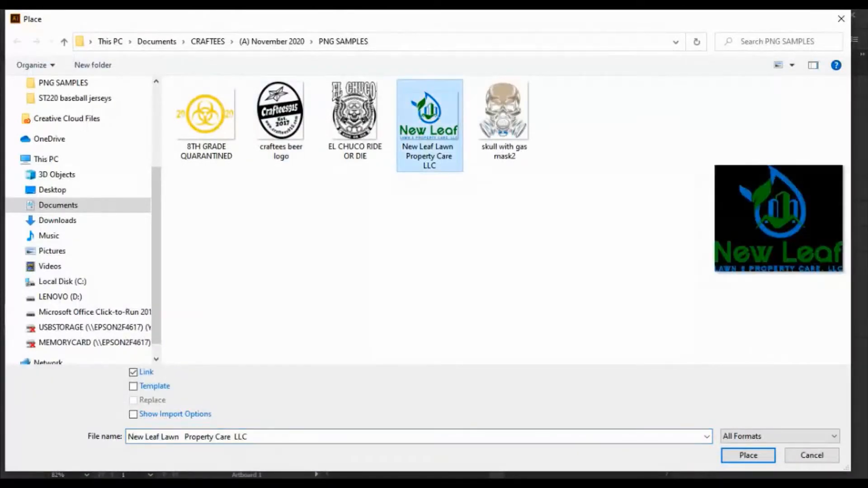
{"action": "left_click", "coordinate": [748, 455]}
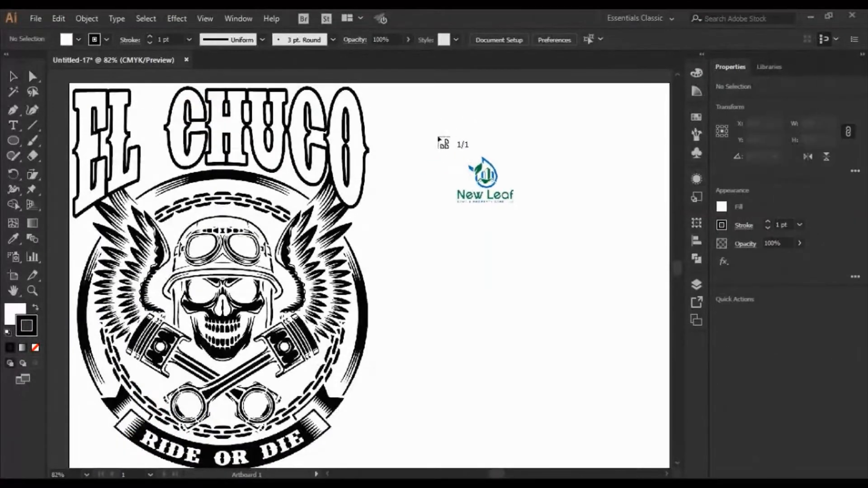
{"action": "left_click_drag", "start_coordinate": [395, 97], "coordinate": [534, 260]}
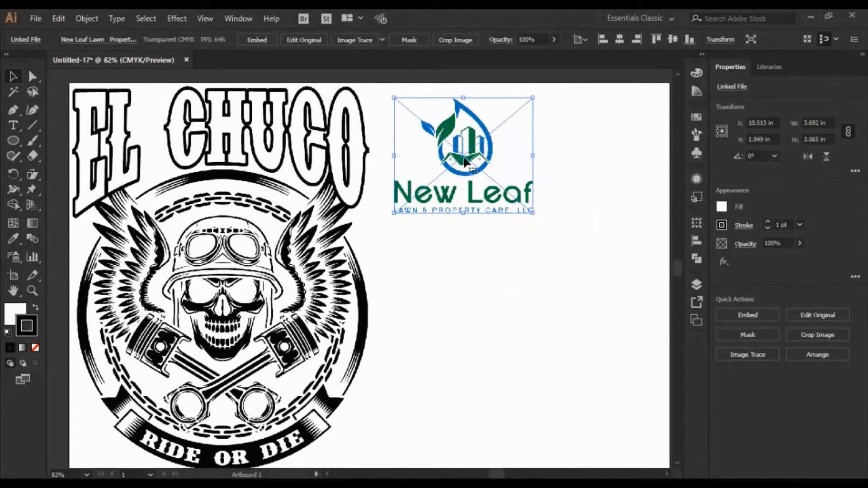
- Copy the New Leaf logo, paste a duplicate and align it directly below the original
{"action": "left_click", "coordinate": [58, 18]}
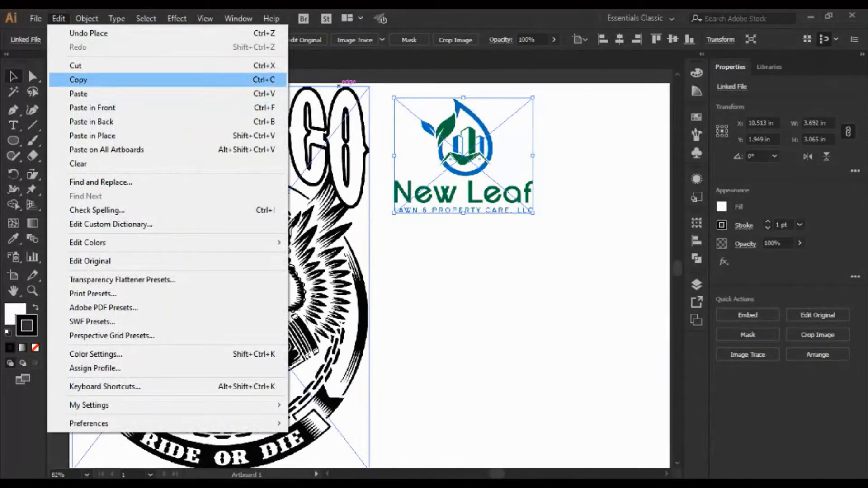
{"action": "left_click", "coordinate": [79, 79]}
{"action": "left_click", "coordinate": [58, 18]}
{"action": "left_click", "coordinate": [78, 93]}
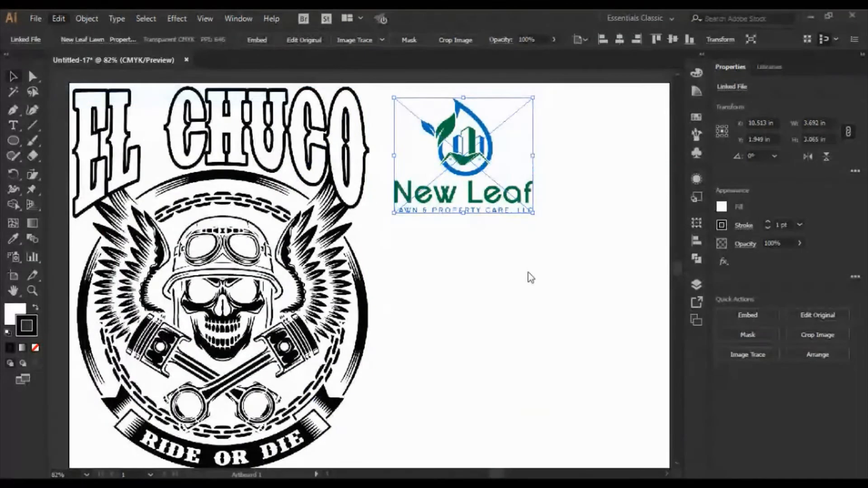
{"action": "left_click_drag", "start_coordinate": [360, 269], "coordinate": [465, 281]}
- Paste a third New Leaf logo, align it below the second one near the artboard's bottom edge, and deselect it
{"action": "scroll", "coordinate": [547, 316], "scroll_direction": "down", "scroll_amount": 4}
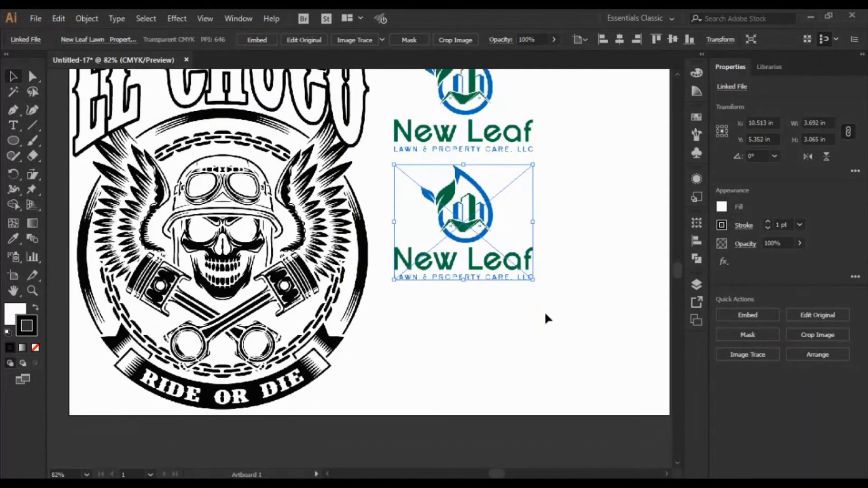
{"action": "scroll", "coordinate": [551, 316], "scroll_direction": "up", "scroll_amount": 3}
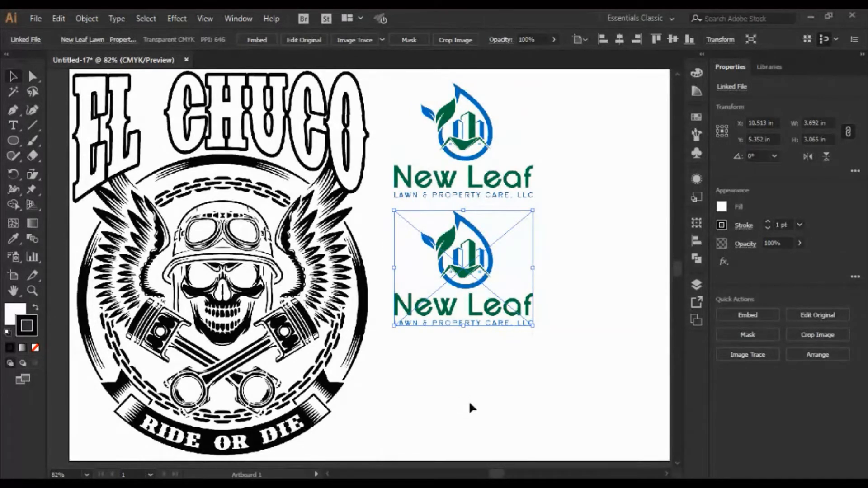
{"action": "left_click", "coordinate": [60, 19]}
{"action": "left_click", "coordinate": [77, 95]}
{"action": "left_click_drag", "start_coordinate": [367, 255], "coordinate": [468, 387]}
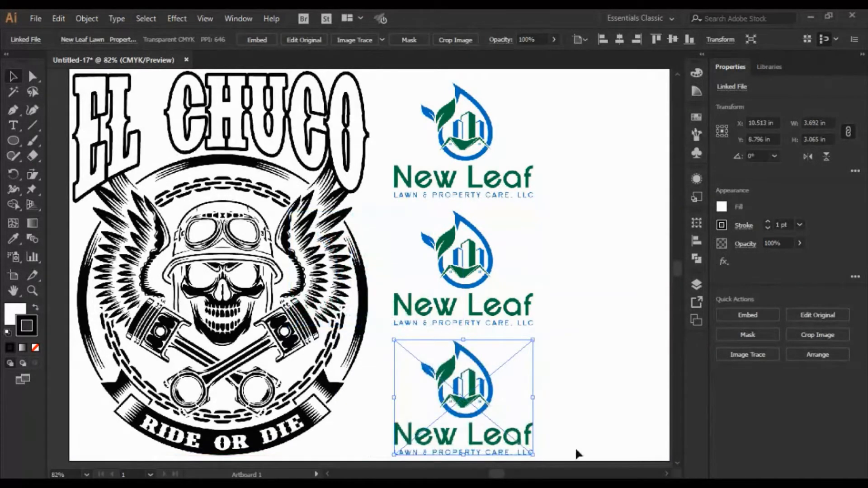
{"action": "left_click", "coordinate": [609, 375]}
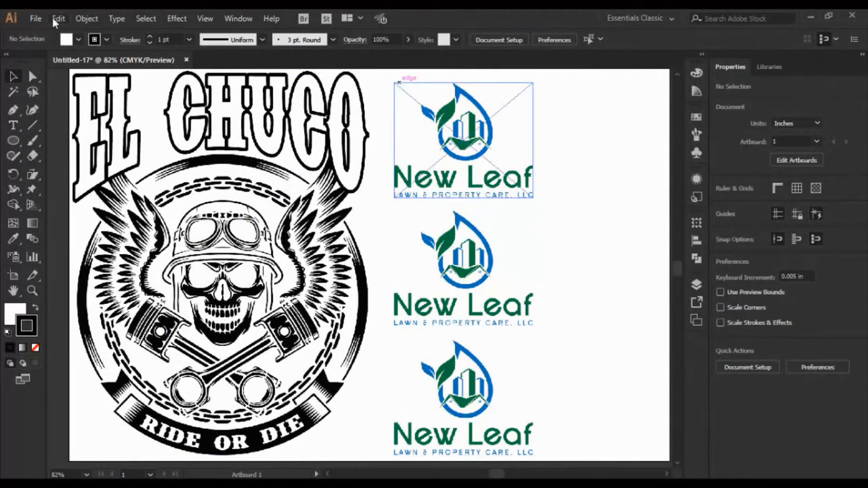
- Place the craftees beer logo, about 2.1 x 2.6 in, near the artboard's top-right corner and shift it slightly inward
{"action": "left_click", "coordinate": [36, 18]}
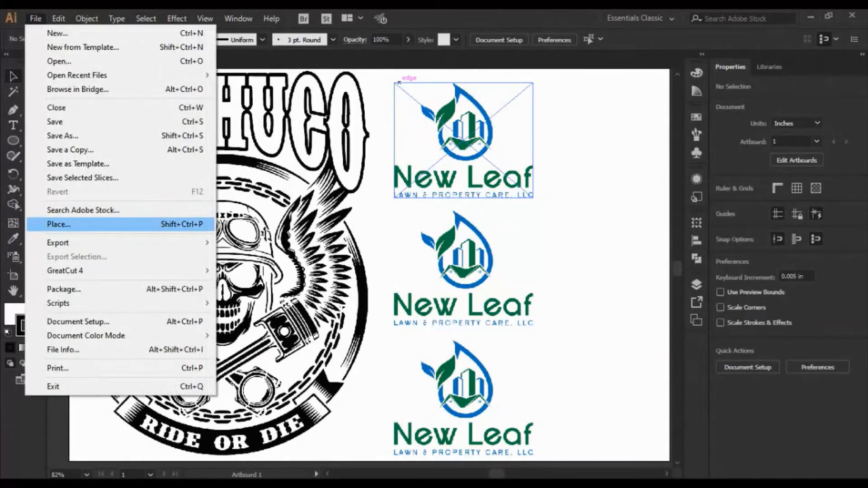
{"action": "left_click", "coordinate": [58, 224]}
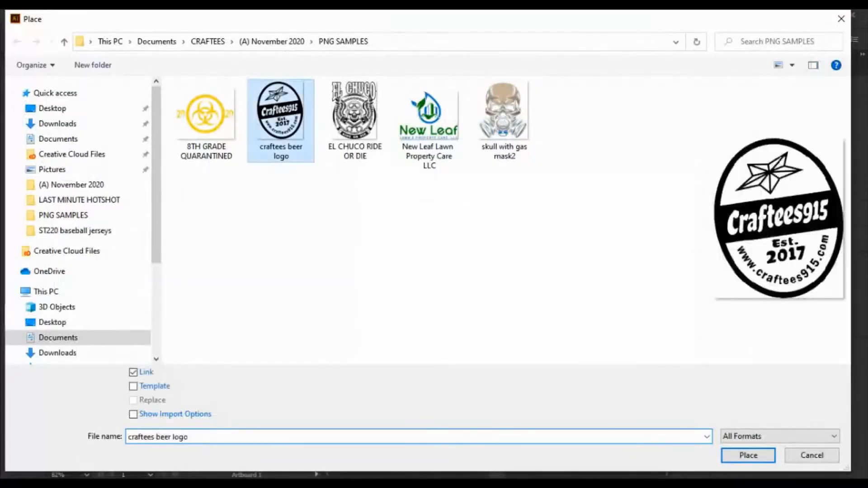
{"action": "left_click", "coordinate": [748, 455]}
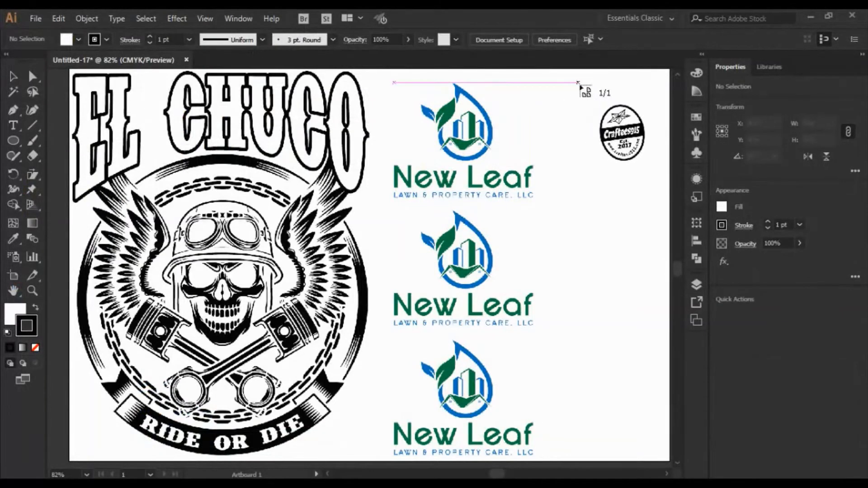
{"action": "left_click_drag", "start_coordinate": [579, 82], "coordinate": [661, 231]}
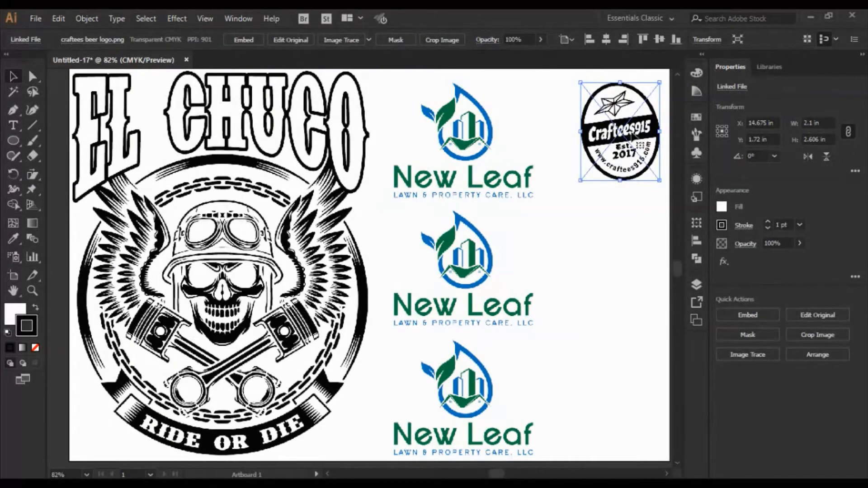
{"action": "left_click_drag", "start_coordinate": [644, 140], "coordinate": [636, 136]}
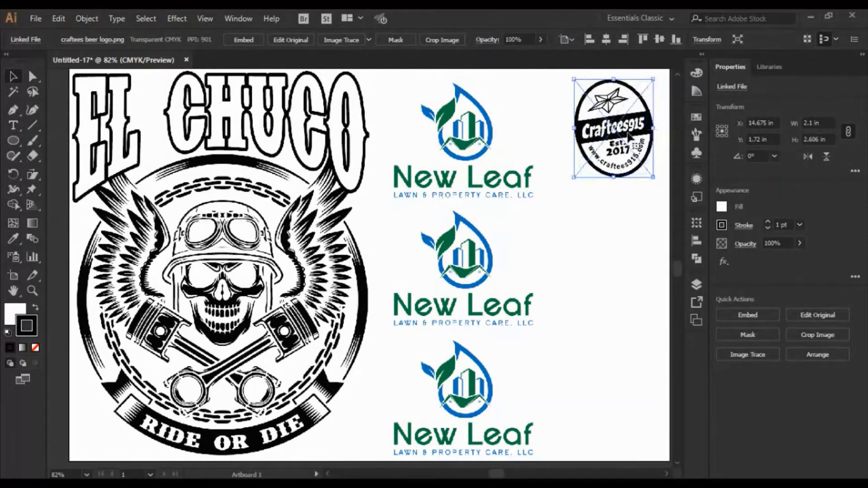
- Copy the Craftees915 logo, paste a duplicate and align it directly below the original
{"action": "left_click", "coordinate": [58, 16]}
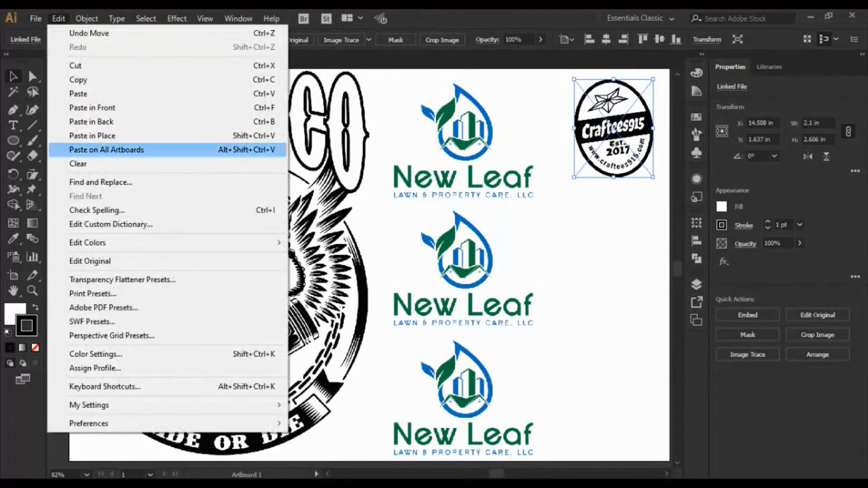
{"action": "left_click", "coordinate": [67, 78]}
{"action": "left_click", "coordinate": [58, 18]}
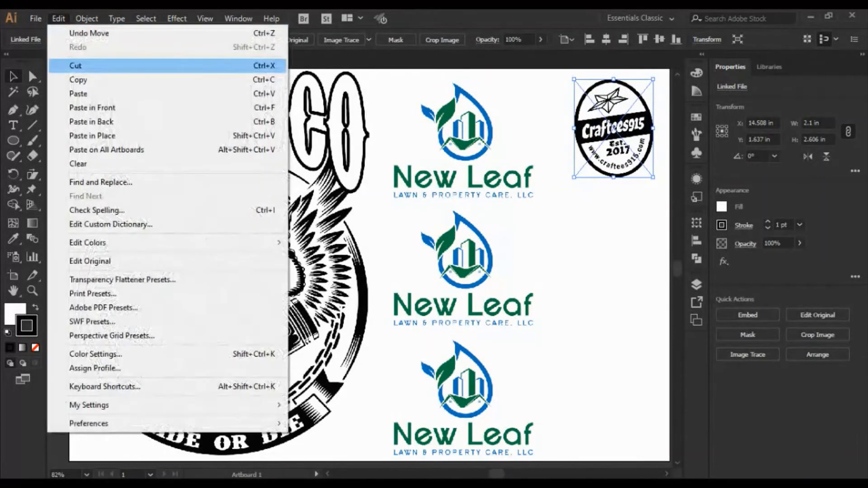
{"action": "left_click", "coordinate": [68, 91]}
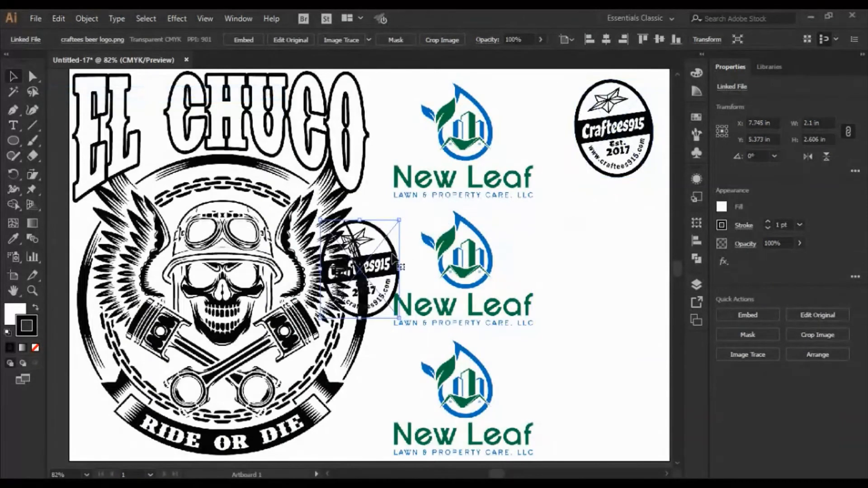
{"action": "left_click_drag", "start_coordinate": [373, 269], "coordinate": [626, 232]}
- Paste a third Craftees915 logo, place it below the second one near the artboard's right edge, and deselect it
{"action": "left_click", "coordinate": [59, 18]}
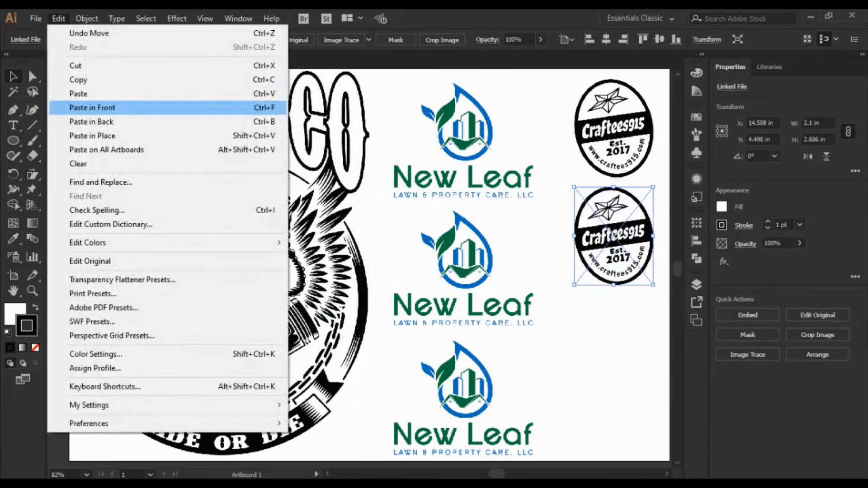
{"action": "left_click", "coordinate": [86, 94]}
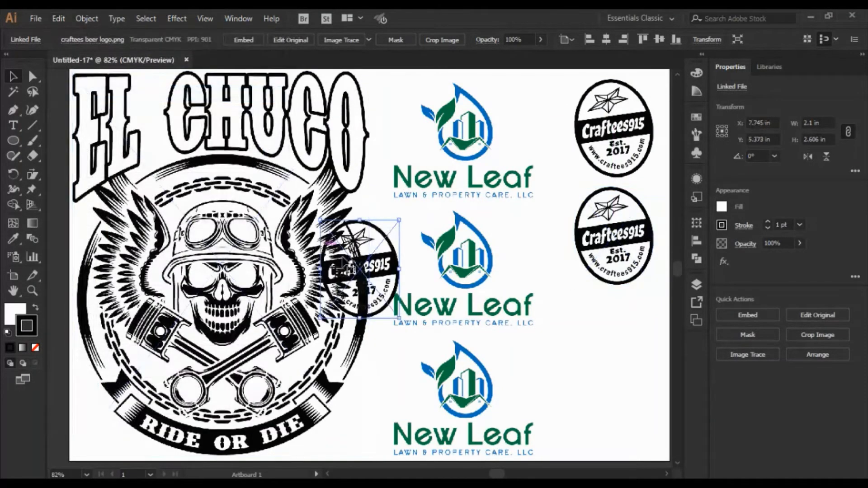
{"action": "left_click_drag", "start_coordinate": [355, 261], "coordinate": [613, 334]}
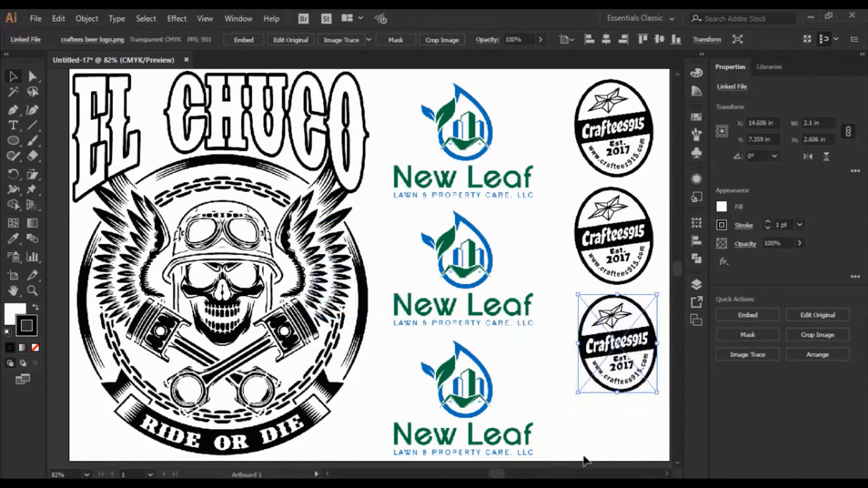
{"action": "scroll", "coordinate": [601, 463], "scroll_direction": "right", "scroll_amount": 5}
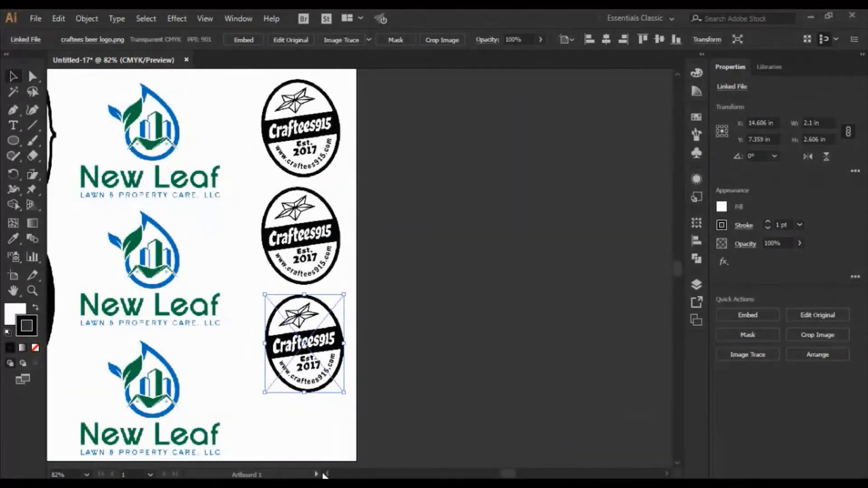
{"action": "scroll", "coordinate": [329, 475], "scroll_direction": "left", "scroll_amount": 5}
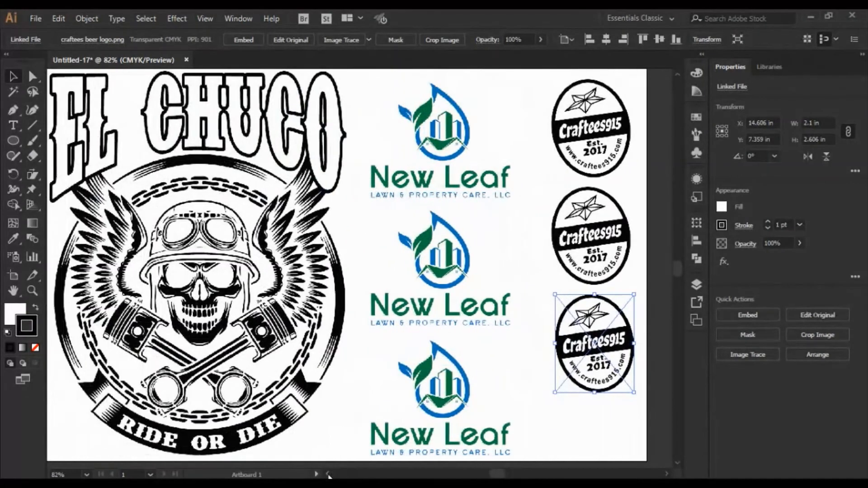
{"action": "scroll", "coordinate": [329, 476], "scroll_direction": "left", "scroll_amount": 1}
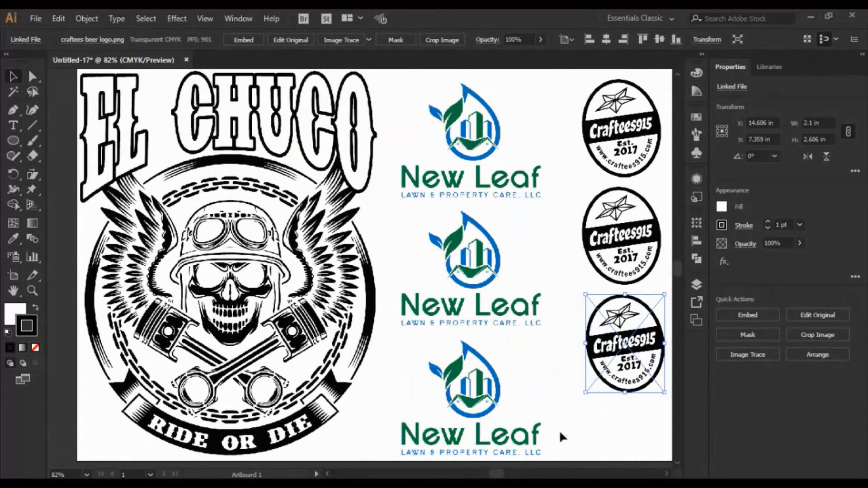
{"action": "left_click", "coordinate": [643, 455]}
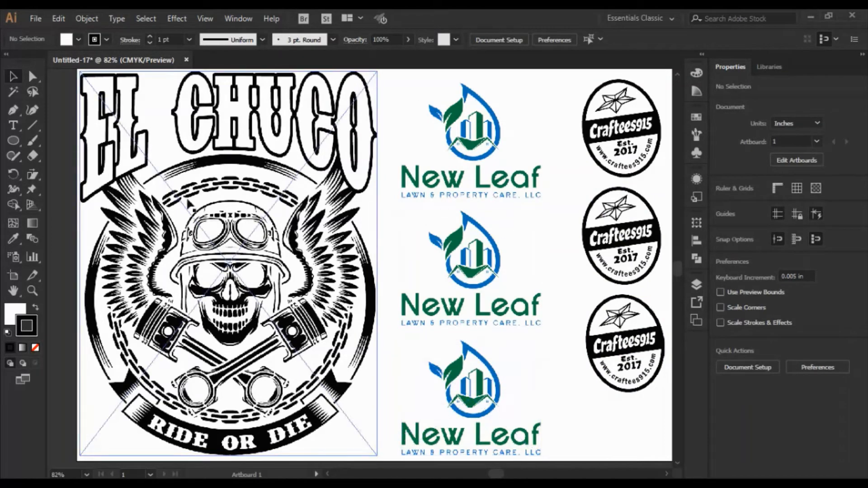
- Export the artwork in PNG format to the PNG SAMPLES folder under the file name "gang sheet"
{"action": "left_click", "coordinate": [36, 19]}
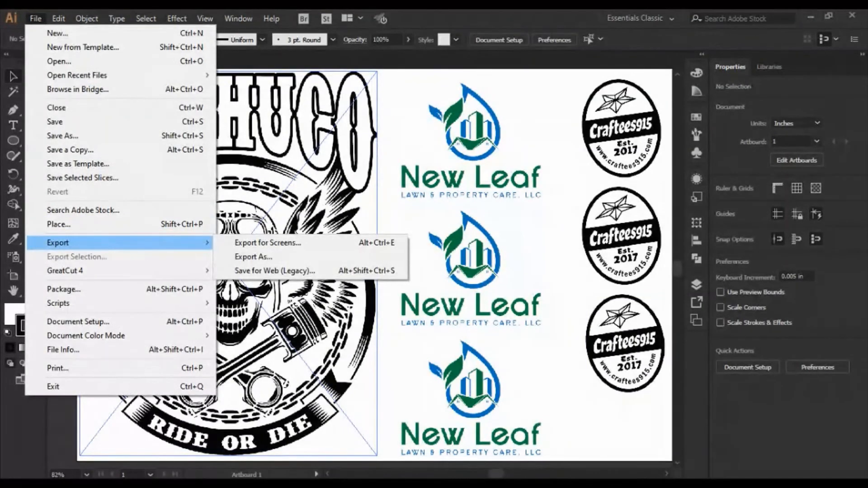
{"action": "left_click", "coordinate": [254, 257]}
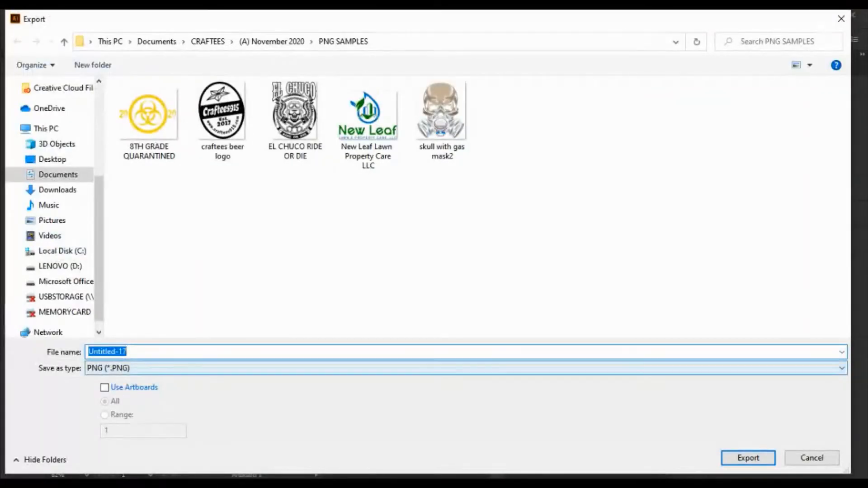
{"action": "left_click", "coordinate": [317, 368]}
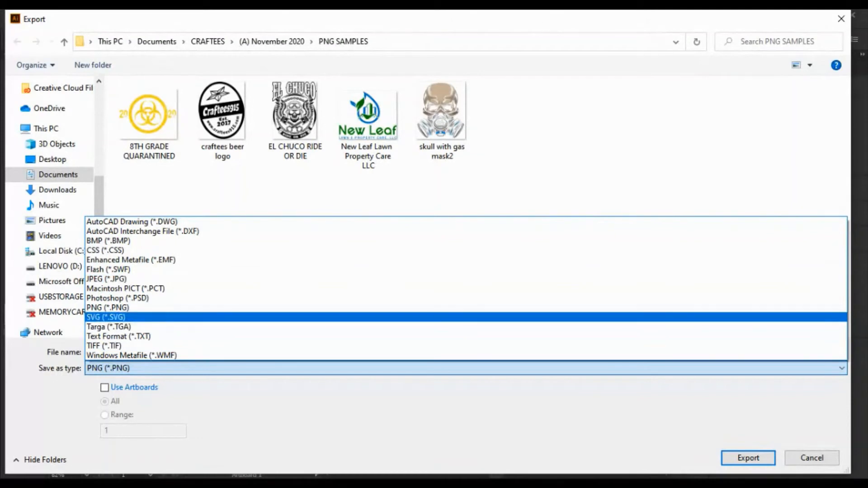
{"action": "left_click", "coordinate": [109, 308]}
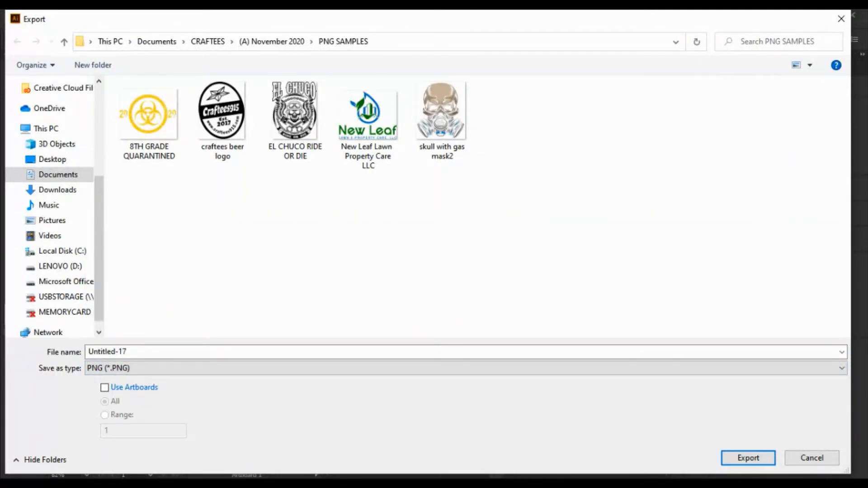
{"action": "left_click", "coordinate": [108, 352]}
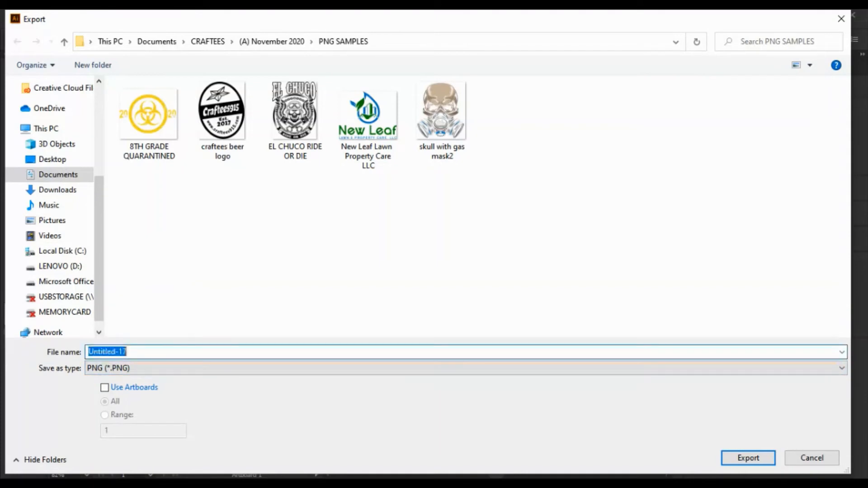
{"action": "type", "text": "gang sheet"}
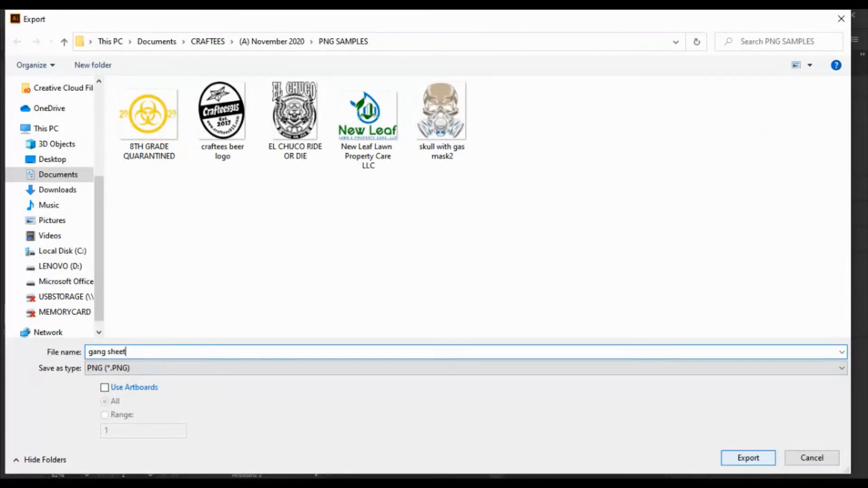
{"action": "key", "text": "Return"}
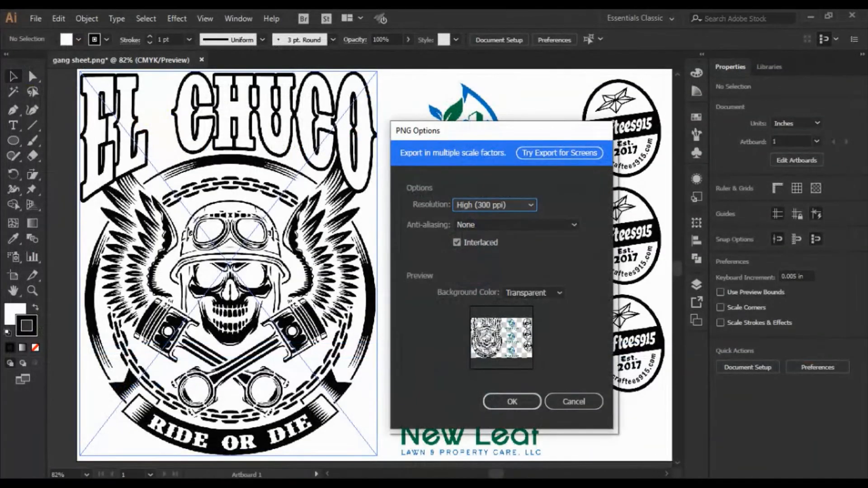
- Set the PNG export to High (300 ppi) resolution with a transparent background color and confirm the options
{"action": "left_click", "coordinate": [496, 205]}
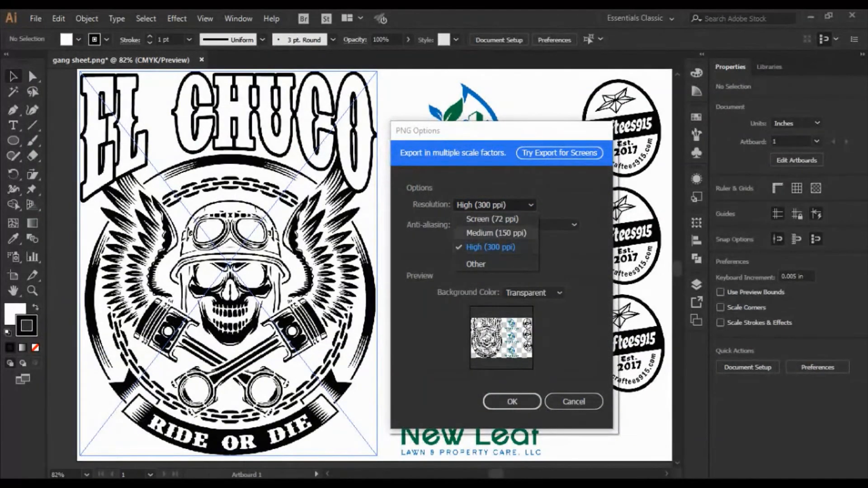
{"action": "left_click", "coordinate": [492, 219]}
{"action": "left_click", "coordinate": [496, 205]}
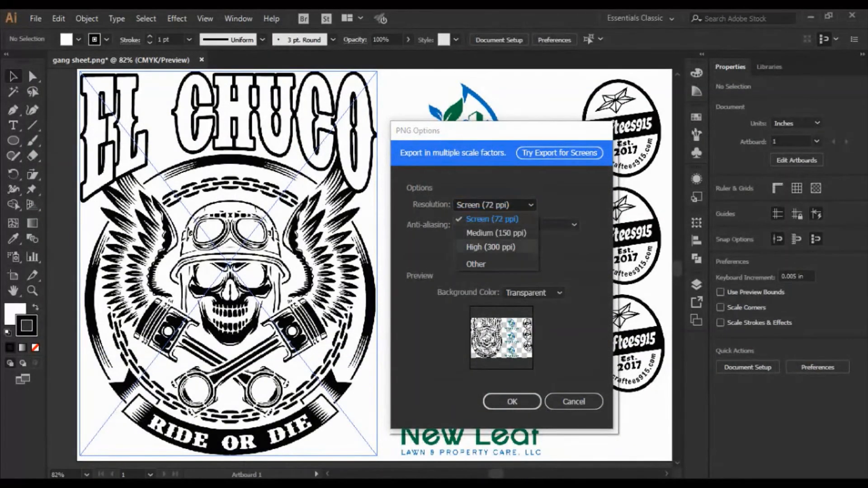
{"action": "left_click", "coordinate": [491, 248]}
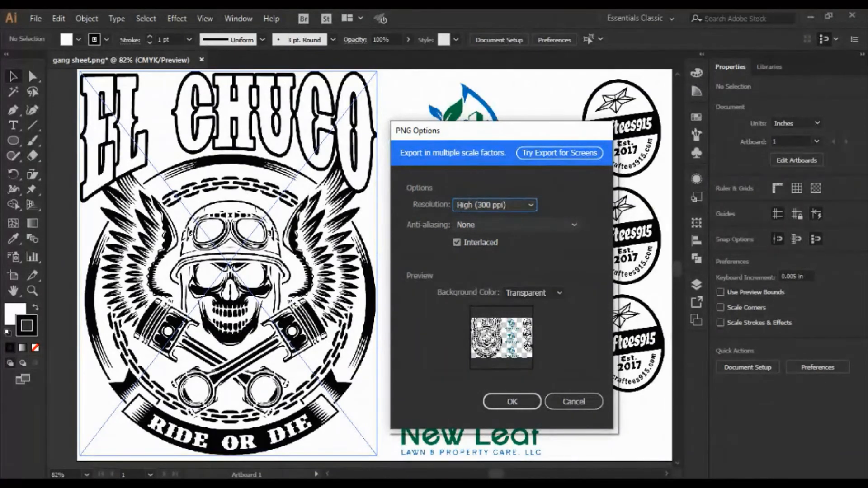
{"action": "left_click", "coordinate": [534, 293]}
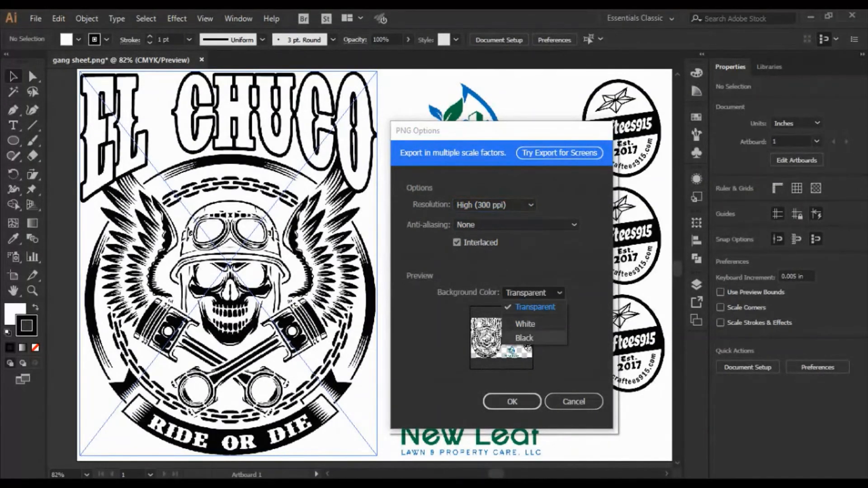
{"action": "left_click", "coordinate": [535, 307]}
{"action": "key", "text": "Return"}
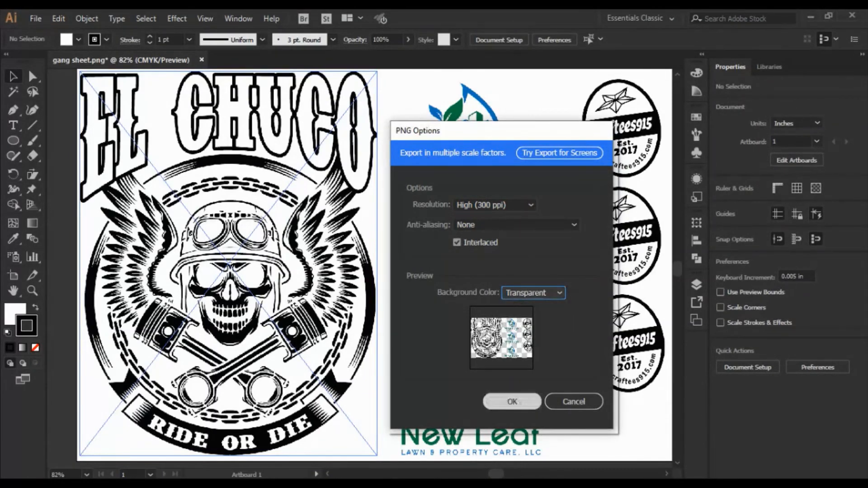